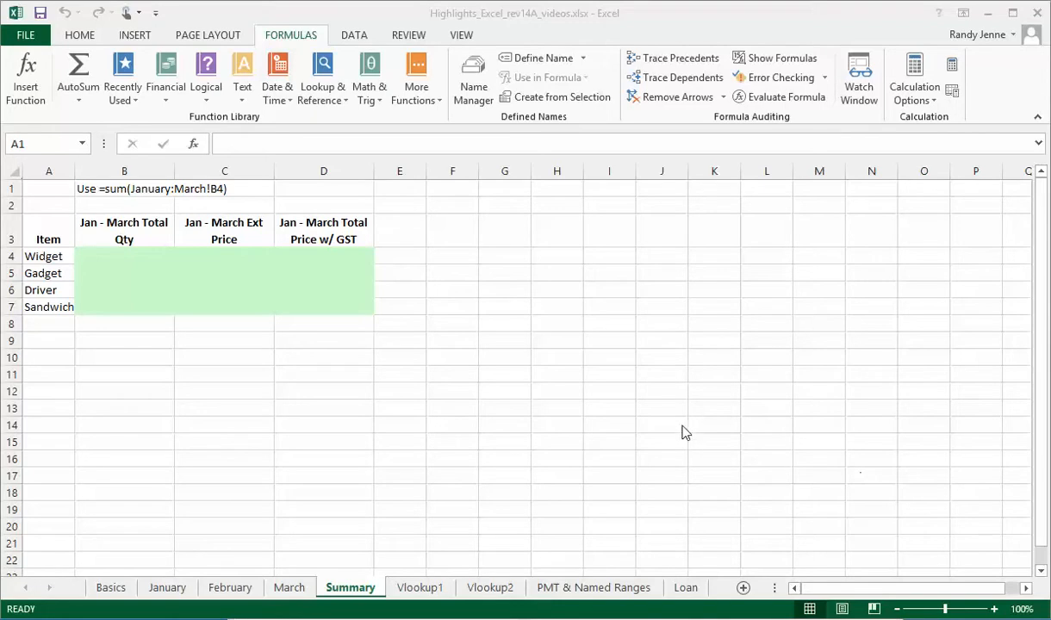
- Enter the formula =sum(january:march!b4) in cell B4 of the Summary sheet to total the Widget quantity across the monthly sheets
{"action": "left_click", "coordinate": [121, 256]}
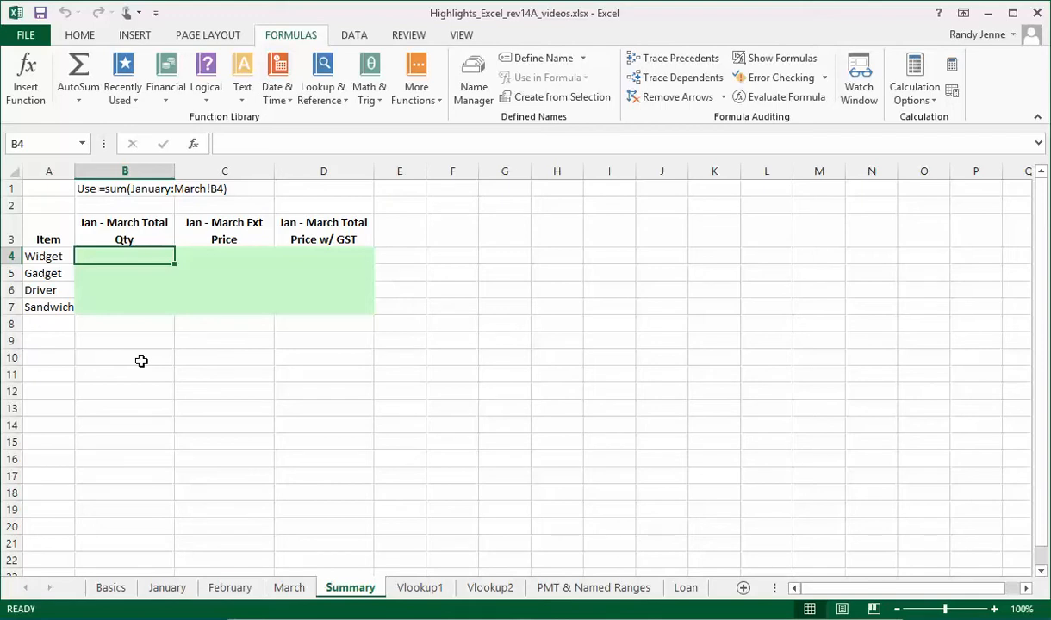
{"action": "type", "text": "=s"}
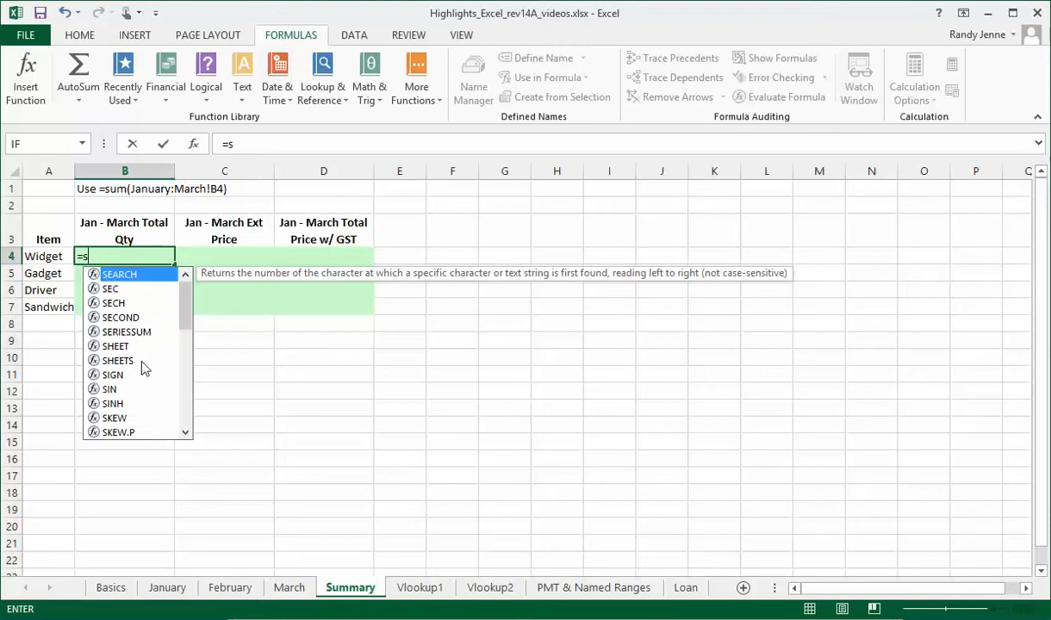
{"action": "type", "text": "um("}
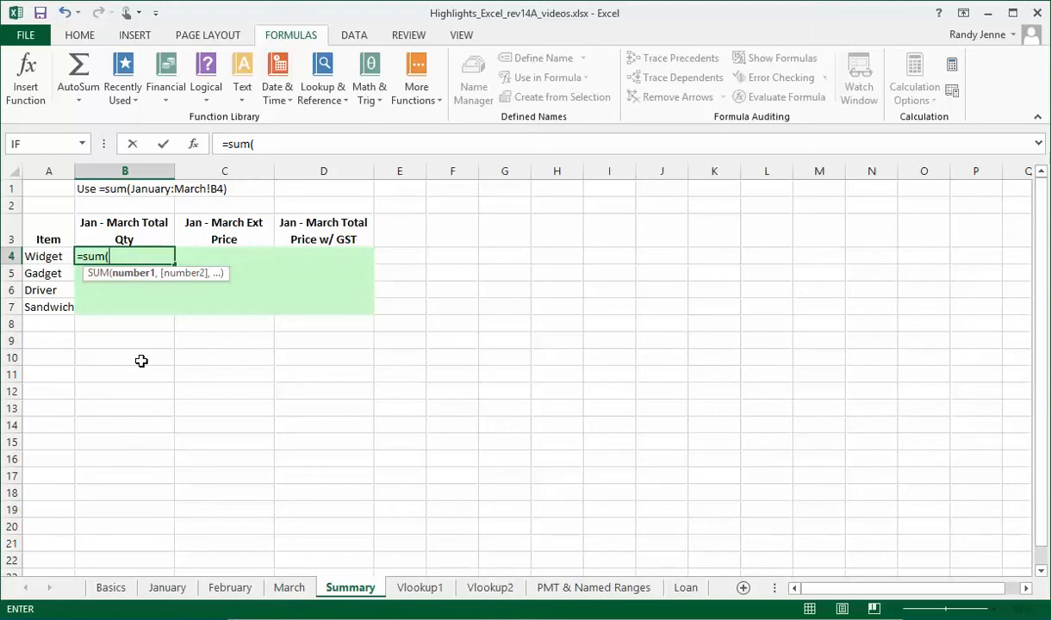
{"action": "type", "text": "january"}
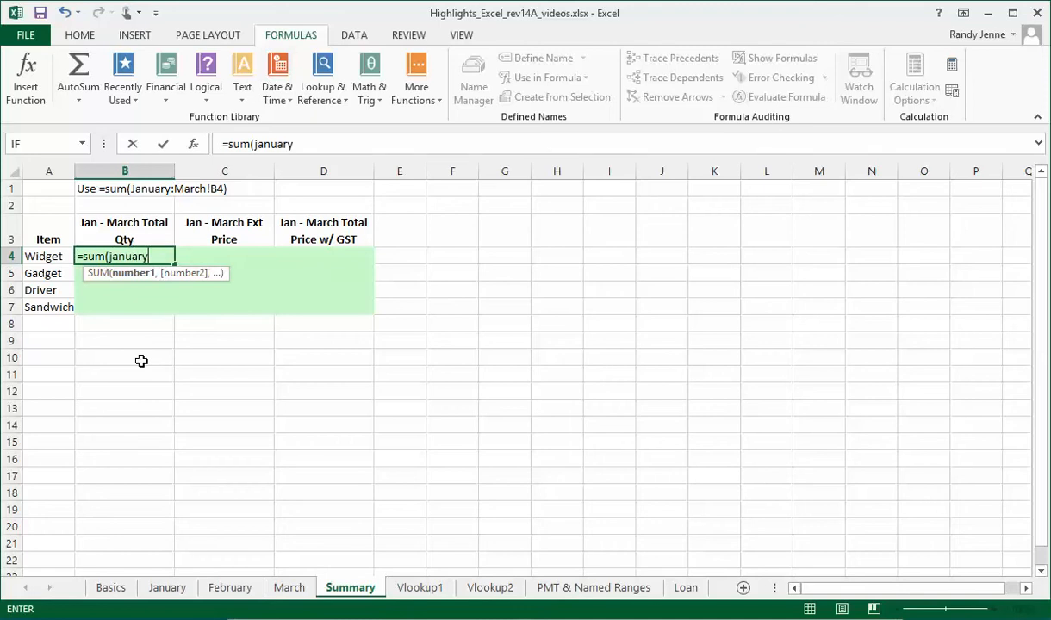
{"action": "type", "text": ":march!"}
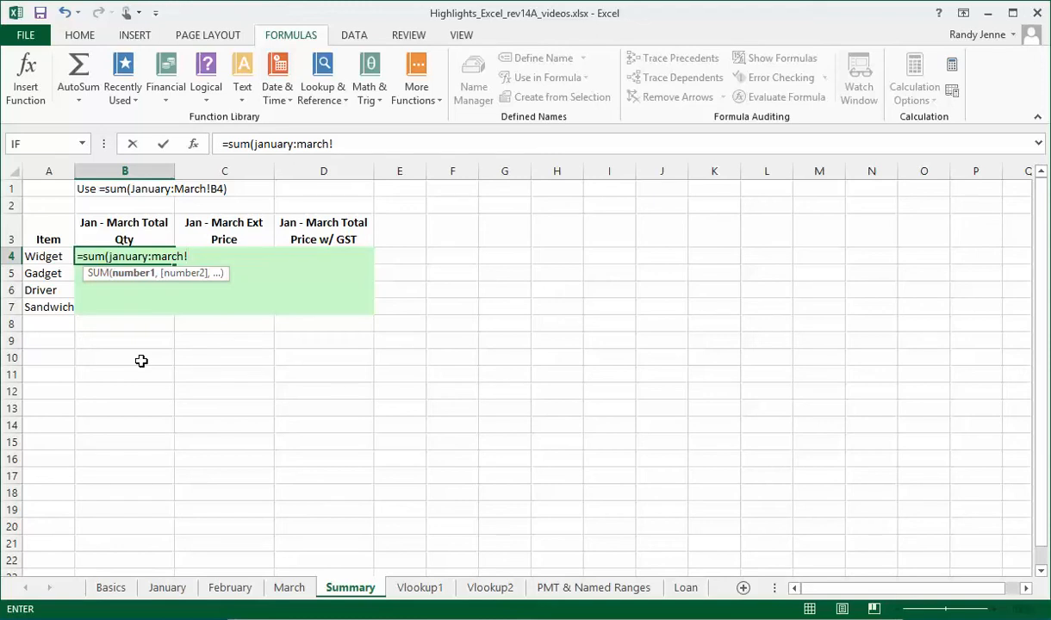
{"action": "type", "text": "b4)"}
{"action": "key", "text": "Return"}
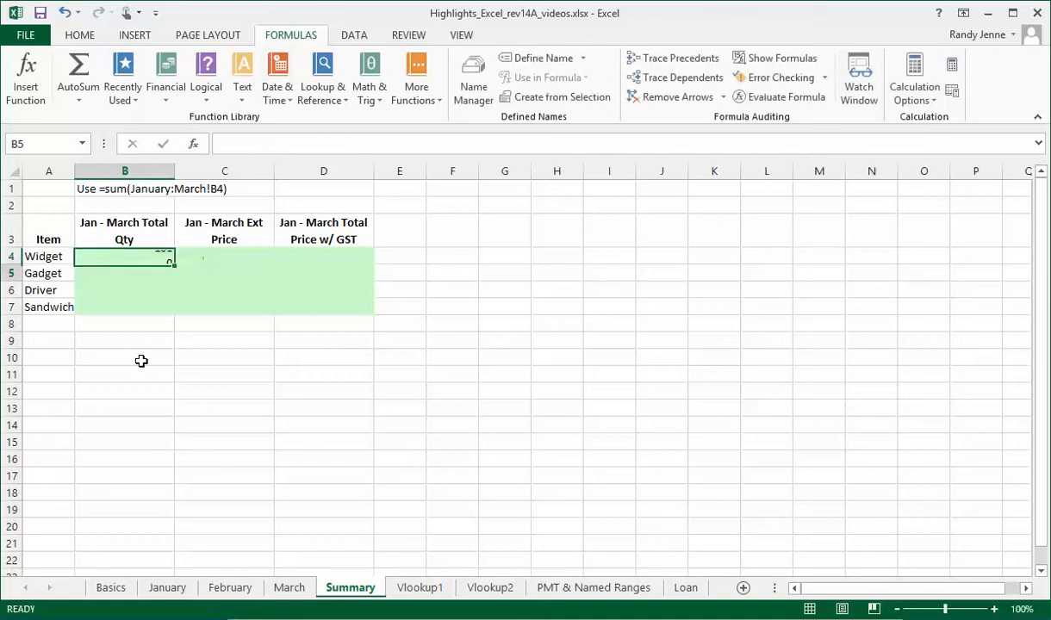
- Fill the quantity formula from B4 down to B7 and inspect the copied formula in the Sandwich row
{"action": "left_click", "coordinate": [159, 256]}
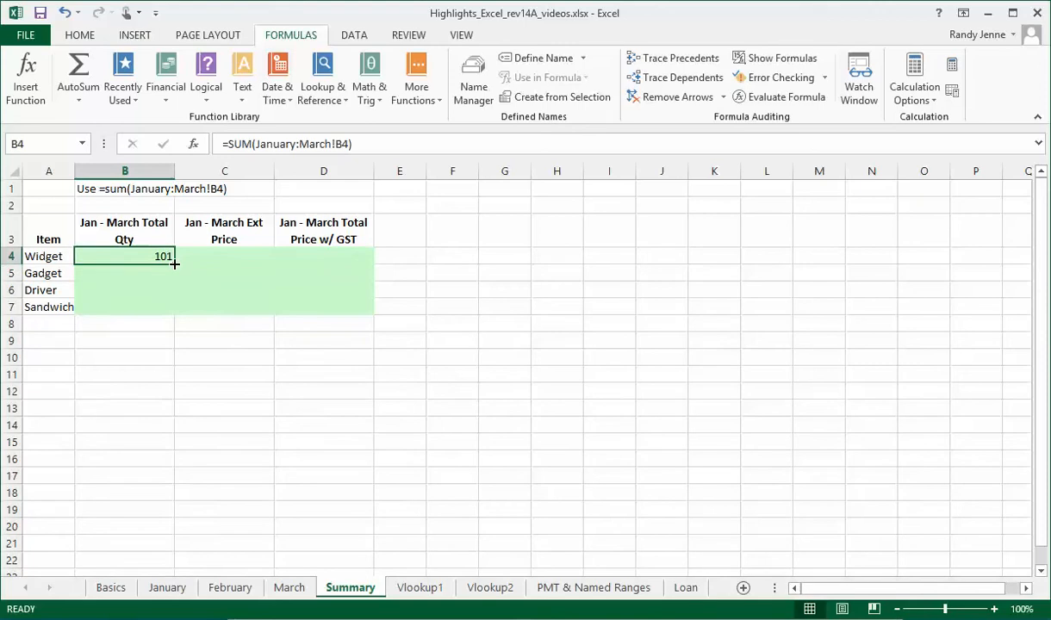
{"action": "double_click", "coordinate": [174, 264]}
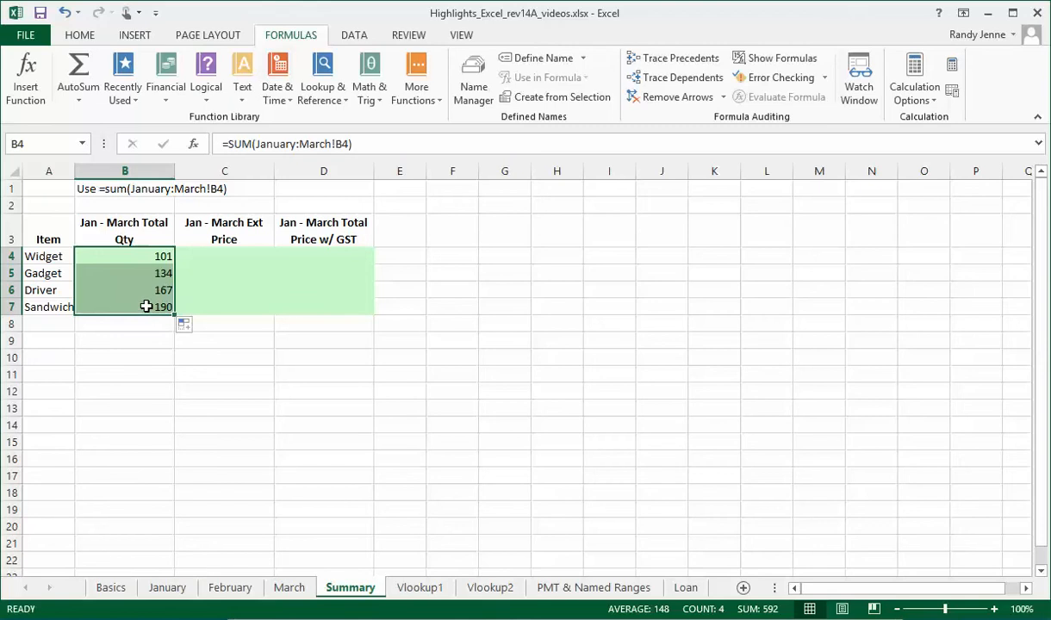
{"action": "left_click", "coordinate": [147, 307]}
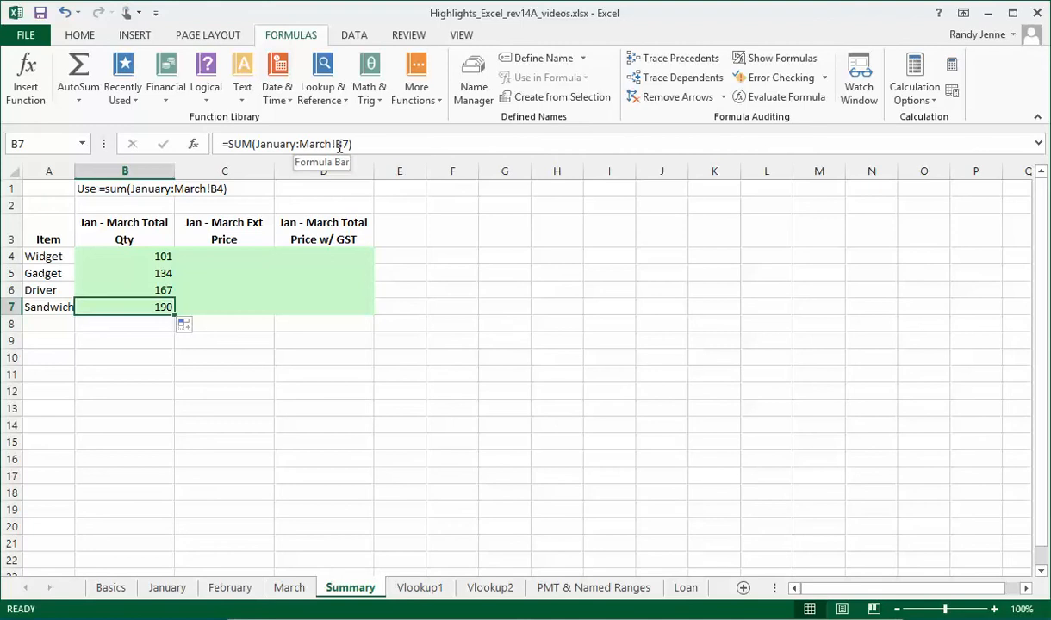
- Check the Ext Price column on the March sheet, enter =sum(january:march!d4) in Summary cell C4 and fill it down to C7
{"action": "left_click", "coordinate": [215, 254]}
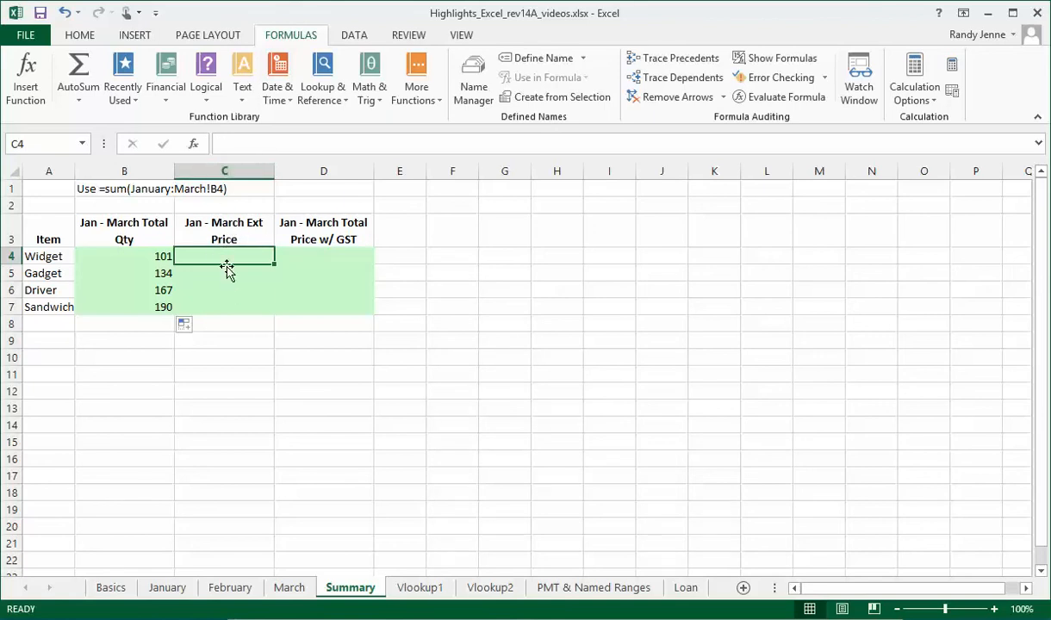
{"action": "left_click", "coordinate": [284, 587]}
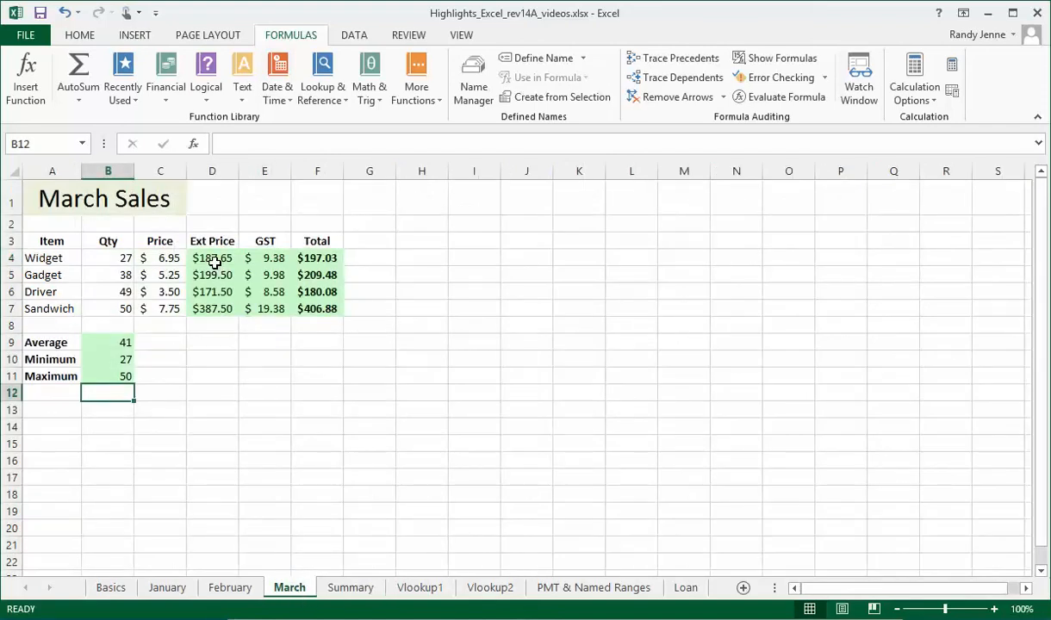
{"action": "left_click", "coordinate": [355, 589]}
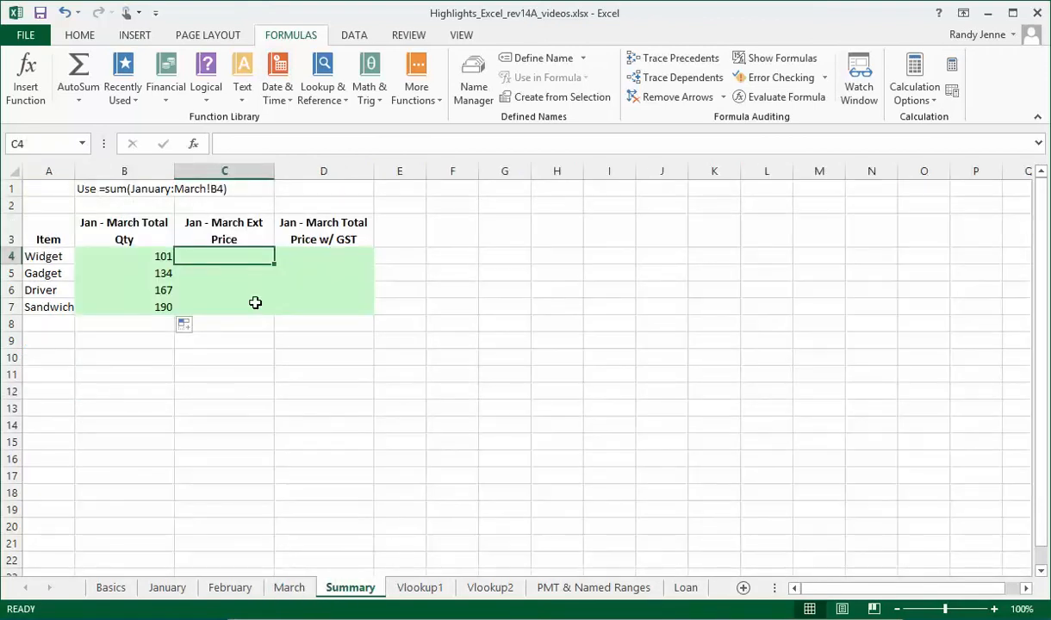
{"action": "type", "text": "=sum"}
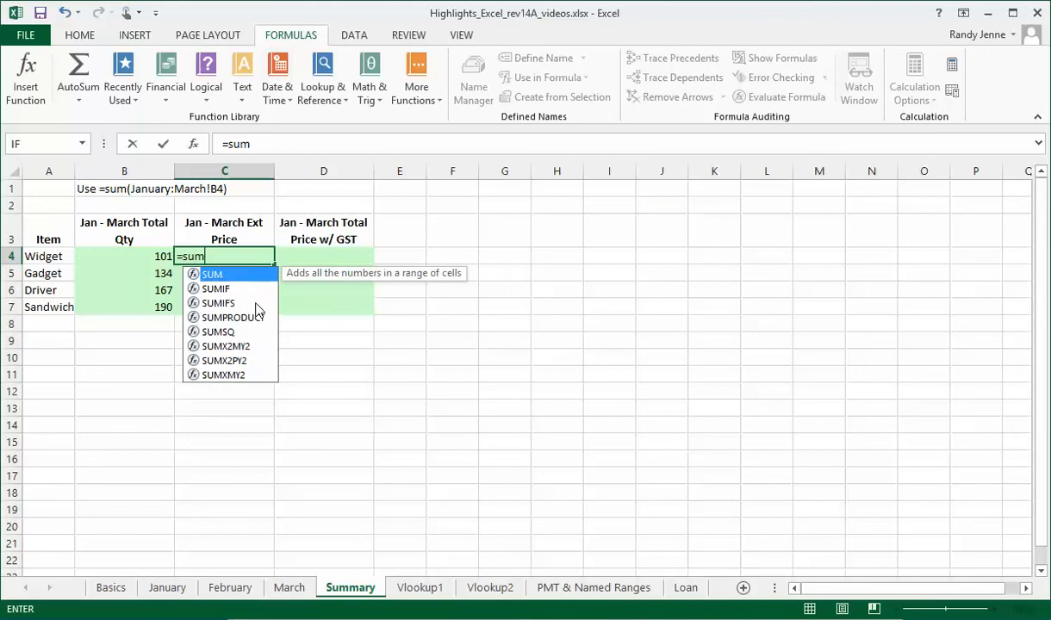
{"action": "type", "text": "("}
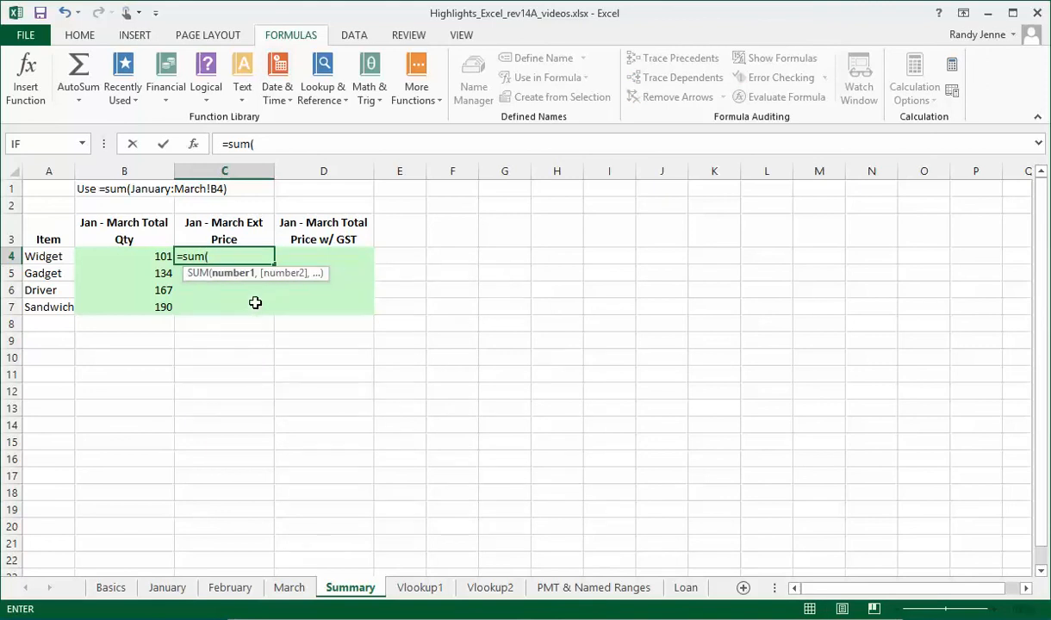
{"action": "type", "text": "january:mar"}
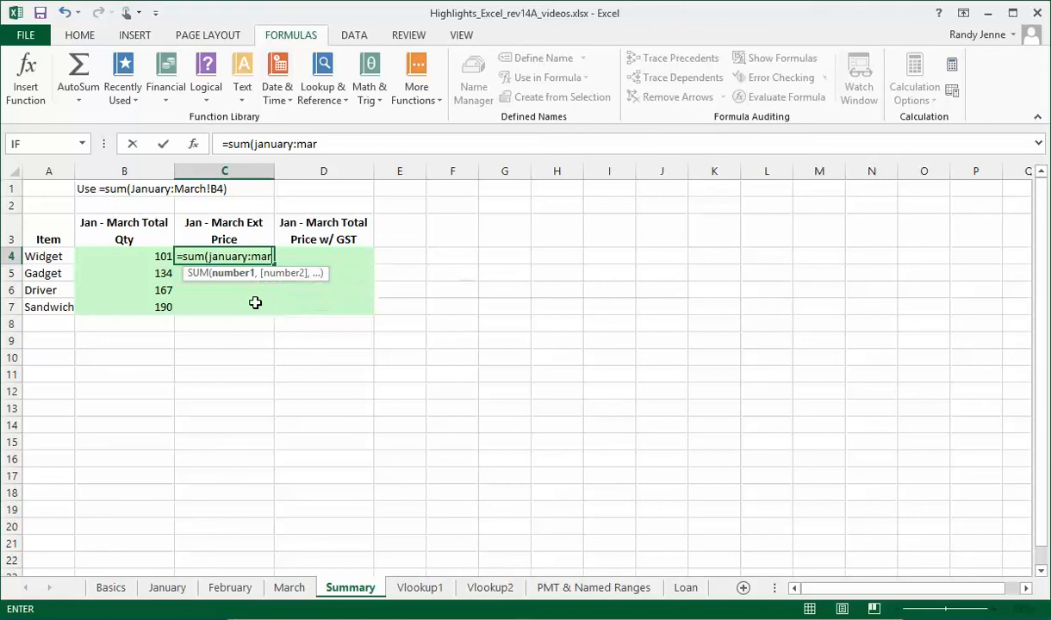
{"action": "type", "text": "ch!d4)"}
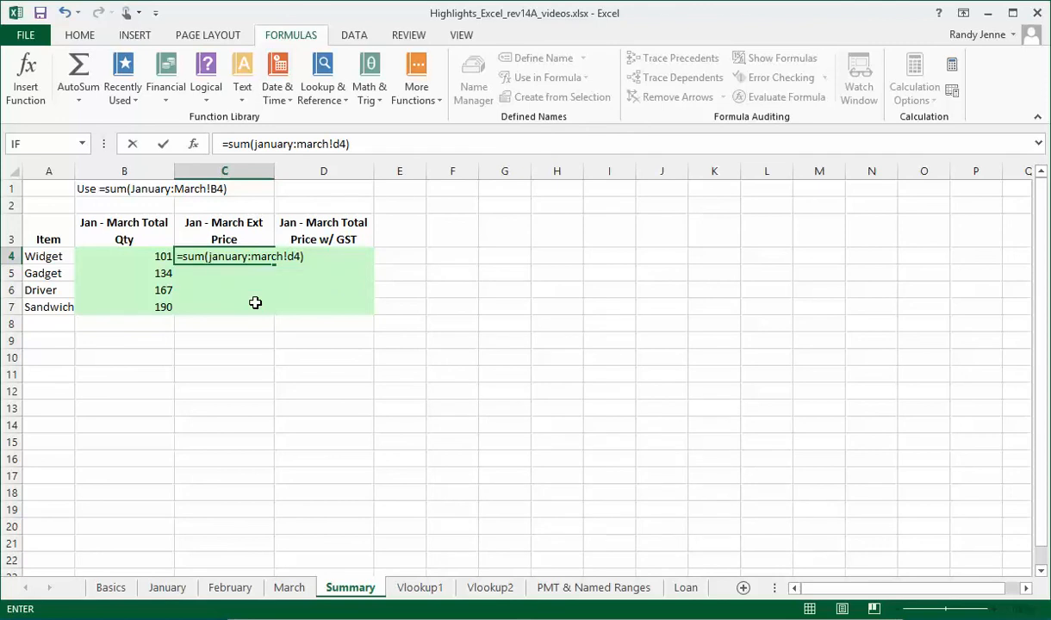
{"action": "key", "text": "Return"}
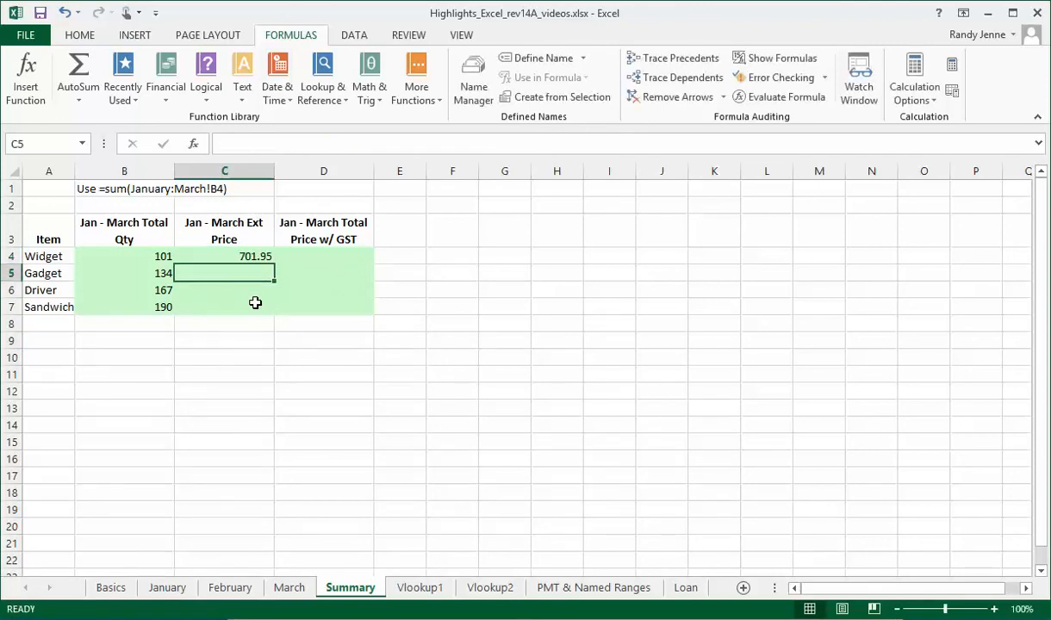
{"action": "left_click", "coordinate": [266, 258]}
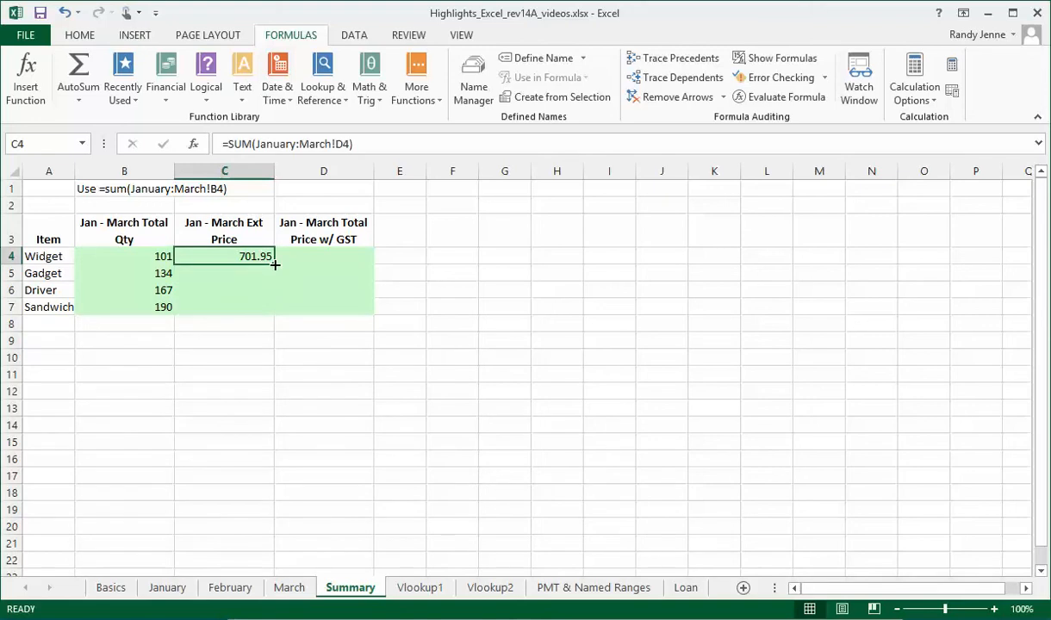
{"action": "left_click_drag", "start_coordinate": [273, 262], "coordinate": [273, 314]}
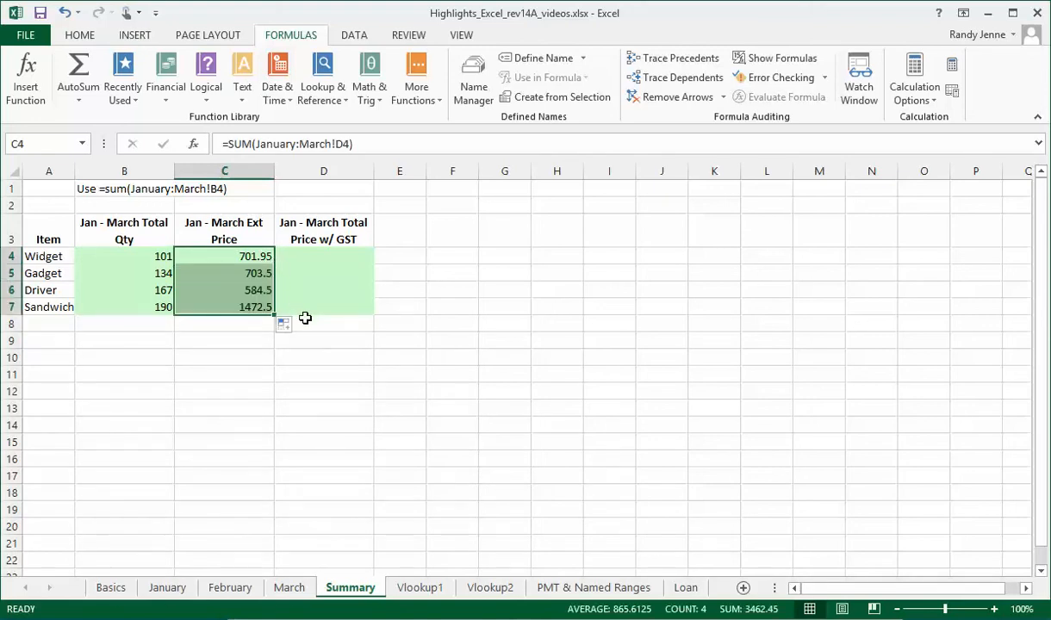
- Check the Total column on the March sheet, enter =sum(january:march!f4) in Summary cell D4 and fill it down to D7
{"action": "left_click", "coordinate": [329, 255]}
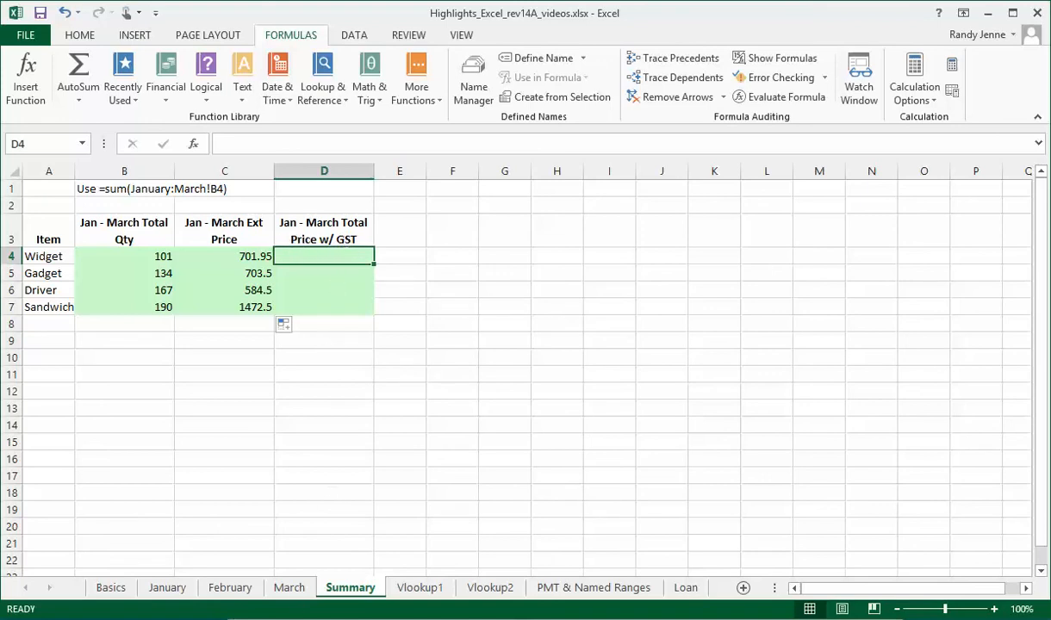
{"action": "left_click", "coordinate": [291, 589]}
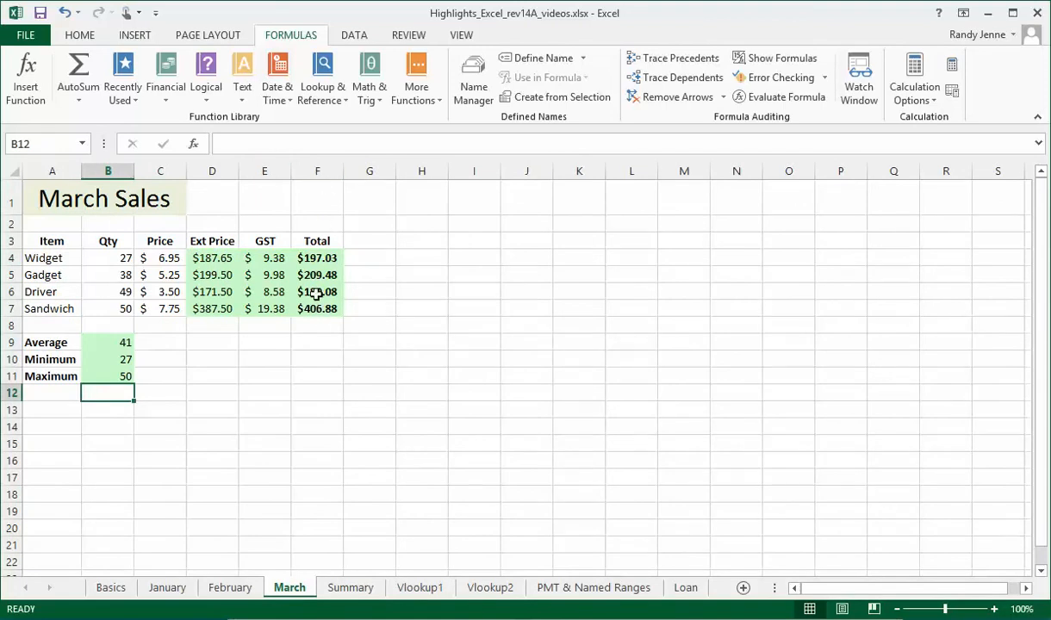
{"action": "left_click", "coordinate": [350, 589]}
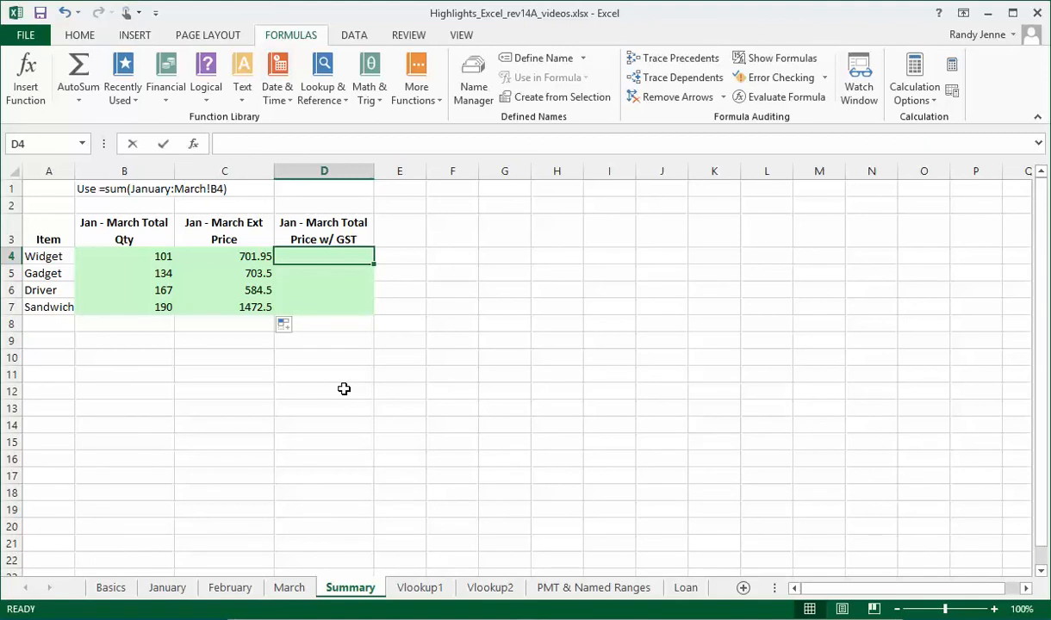
{"action": "type", "text": "=sum"}
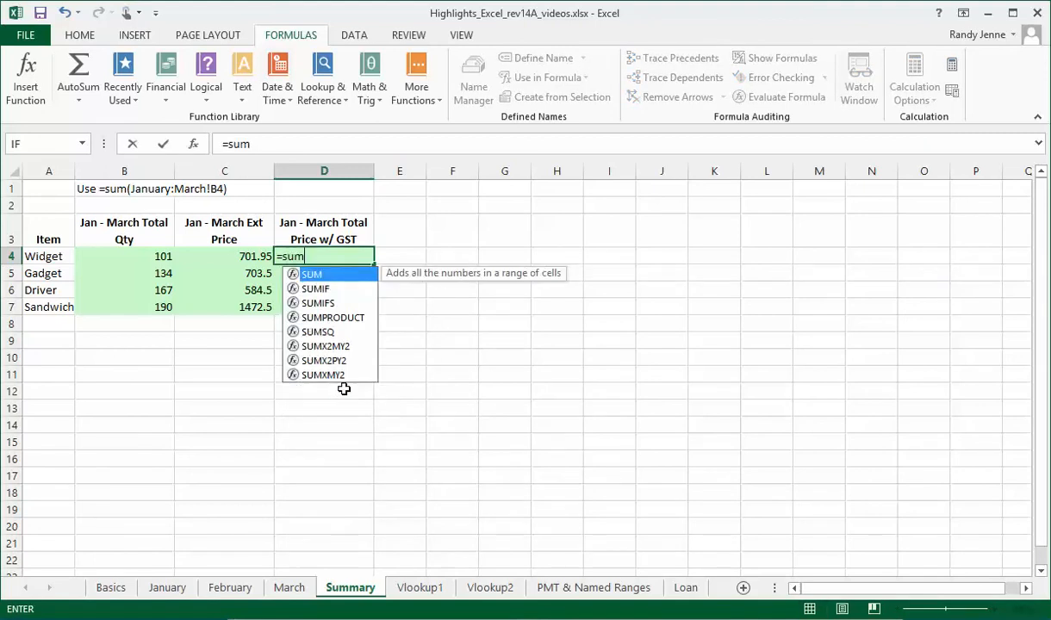
{"action": "type", "text": "("}
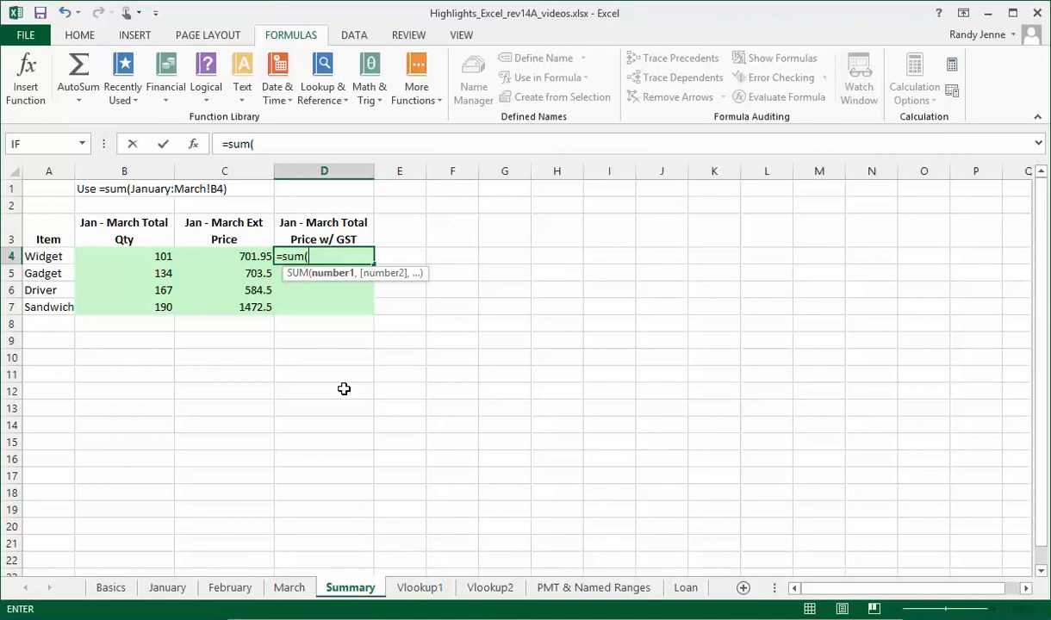
{"action": "type", "text": "january:marc"}
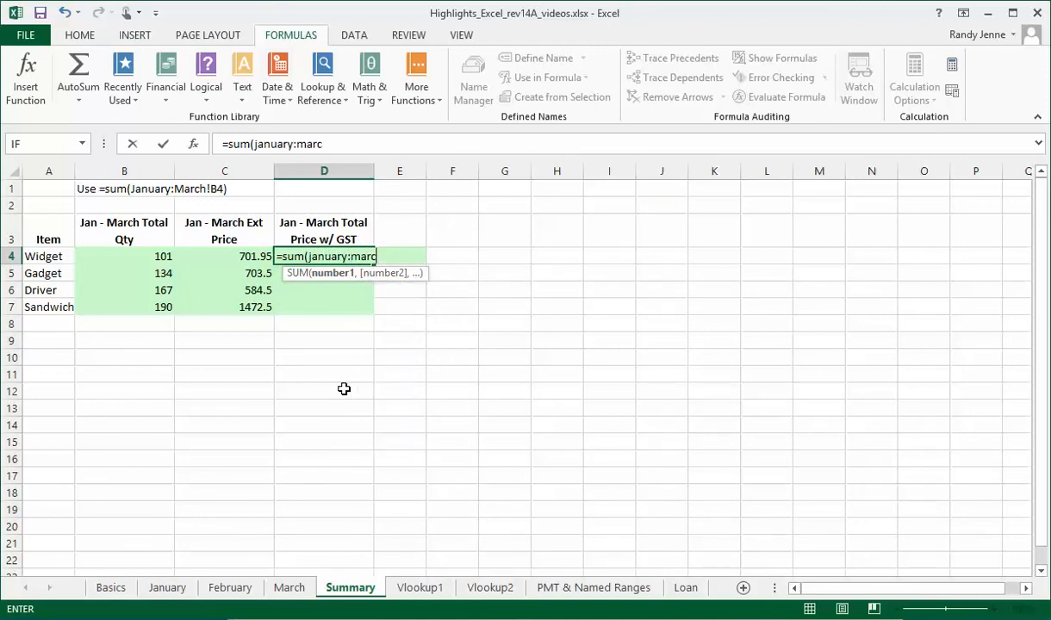
{"action": "type", "text": "h!f4)"}
{"action": "key", "text": "Return"}
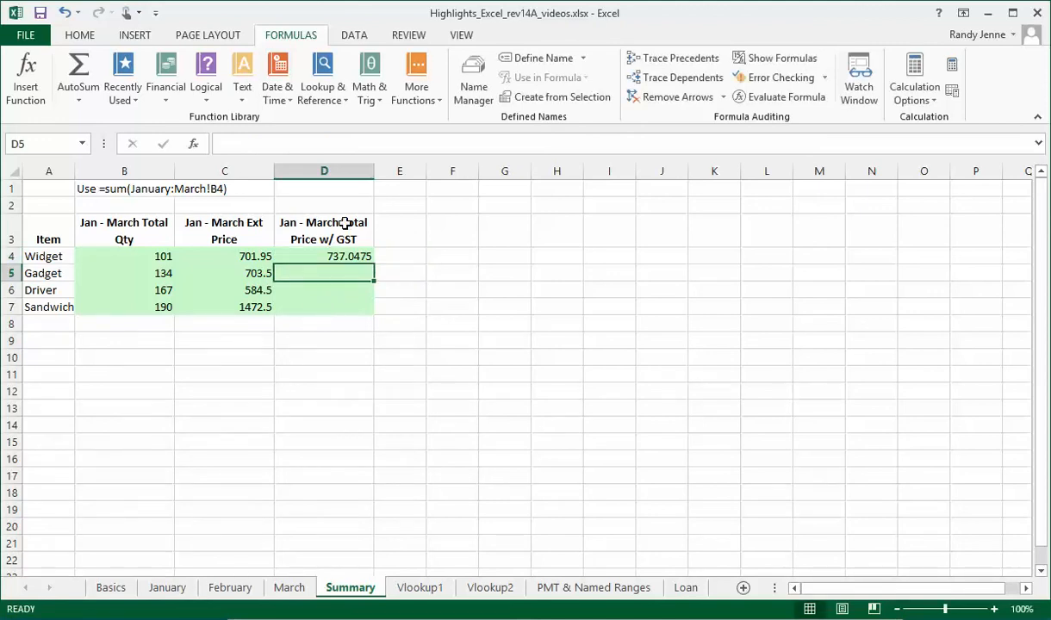
{"action": "left_click", "coordinate": [344, 254]}
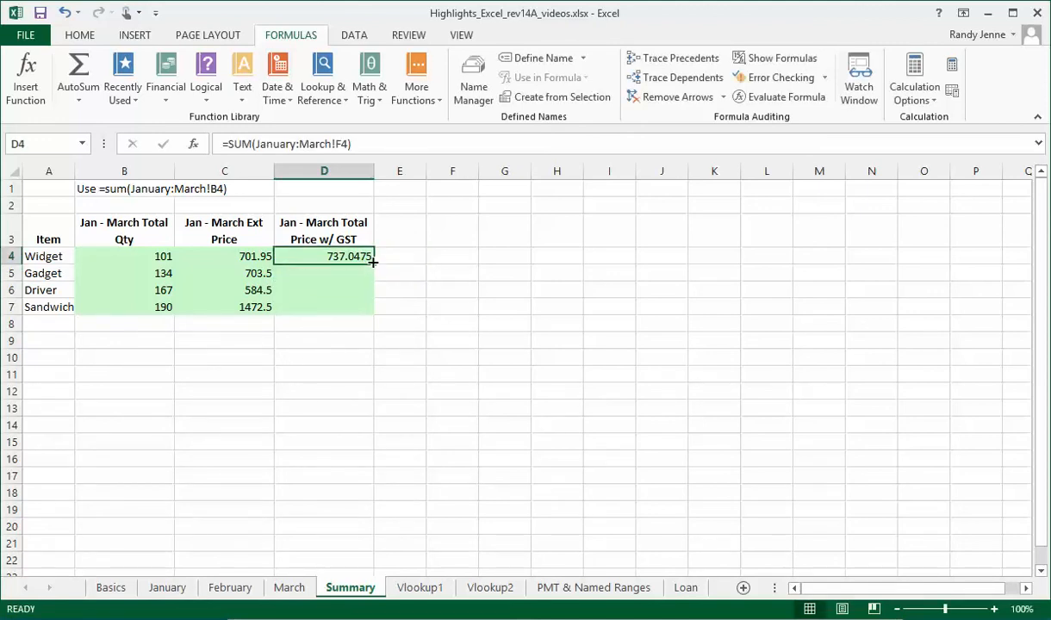
{"action": "left_click_drag", "start_coordinate": [374, 264], "coordinate": [376, 317]}
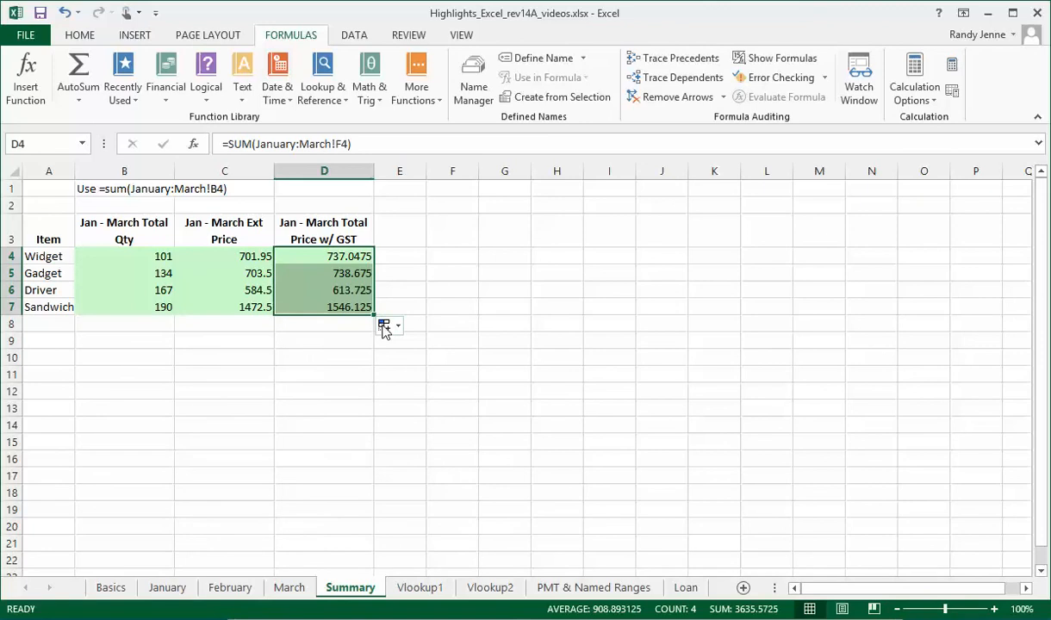